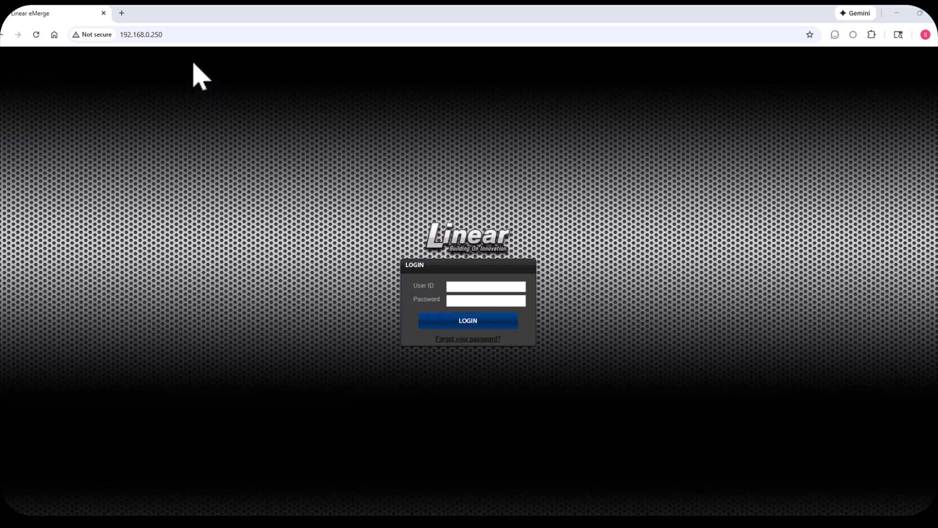
pyautogui.click(185, 35)
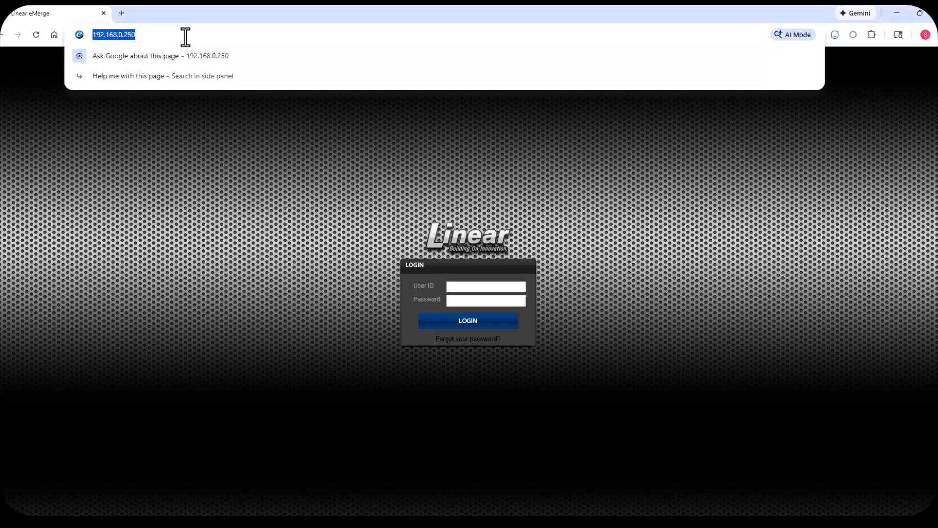
pyautogui.click(186, 36)
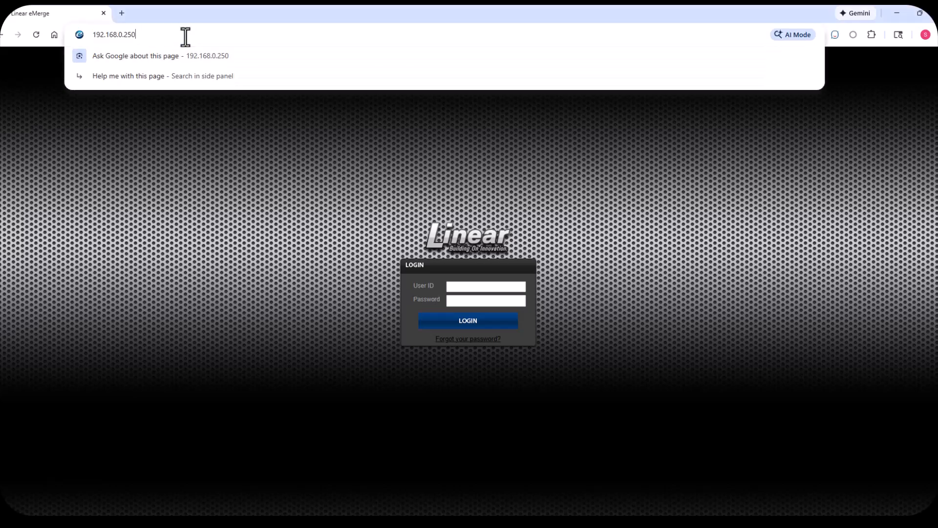
pyautogui.click(349, 197)
# - Log in to the access control system with user ID "admin" and the account password
pyautogui.click(492, 288)
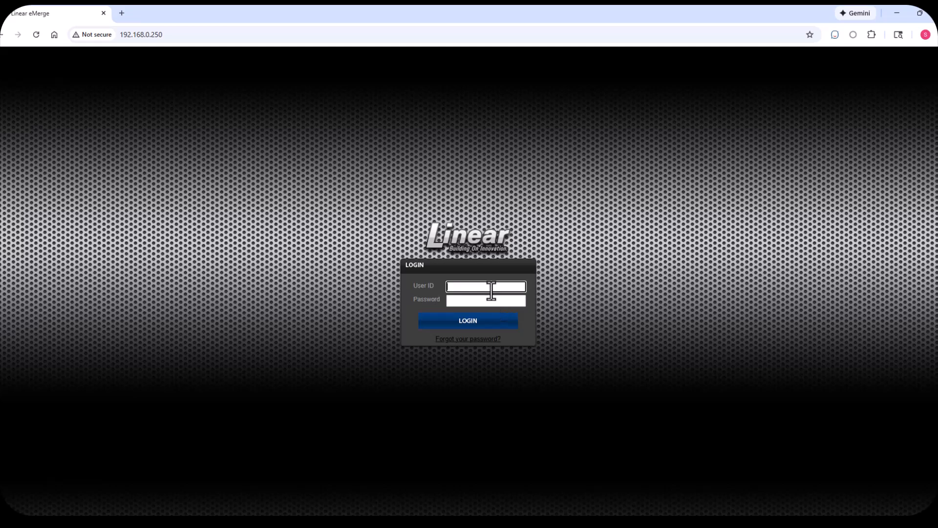
pyautogui.write('admin')
pyautogui.press('Tab')
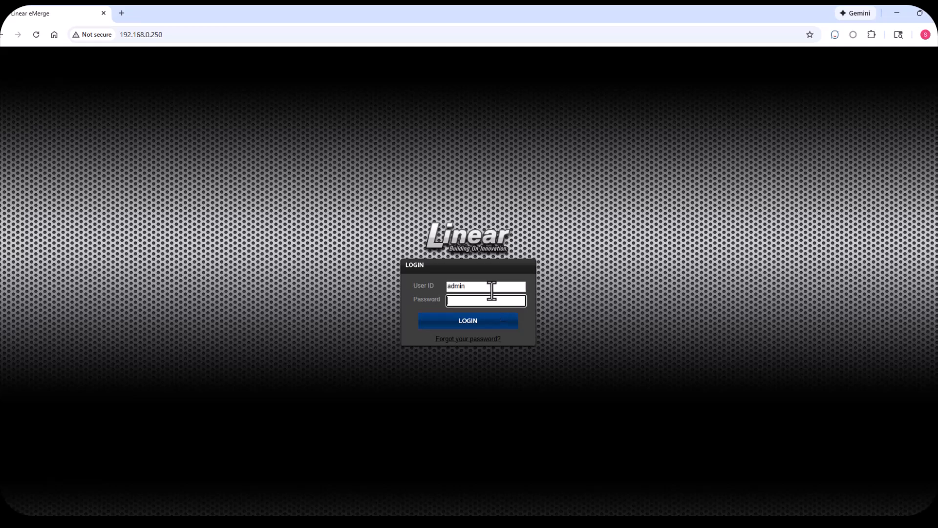
pyautogui.write('admin1')
pyautogui.press('Return')
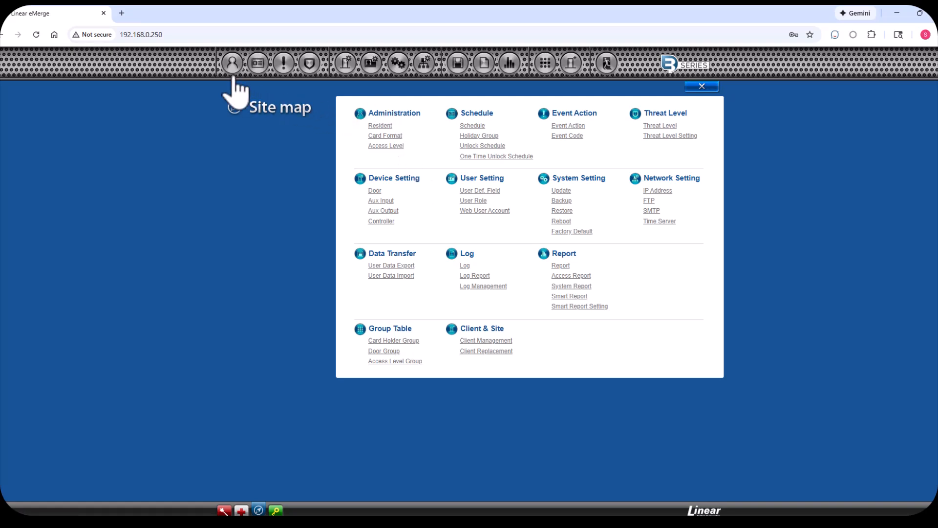
# - Open the Card Holder administration page and start a new resident record
pyautogui.moveTo(232, 74)
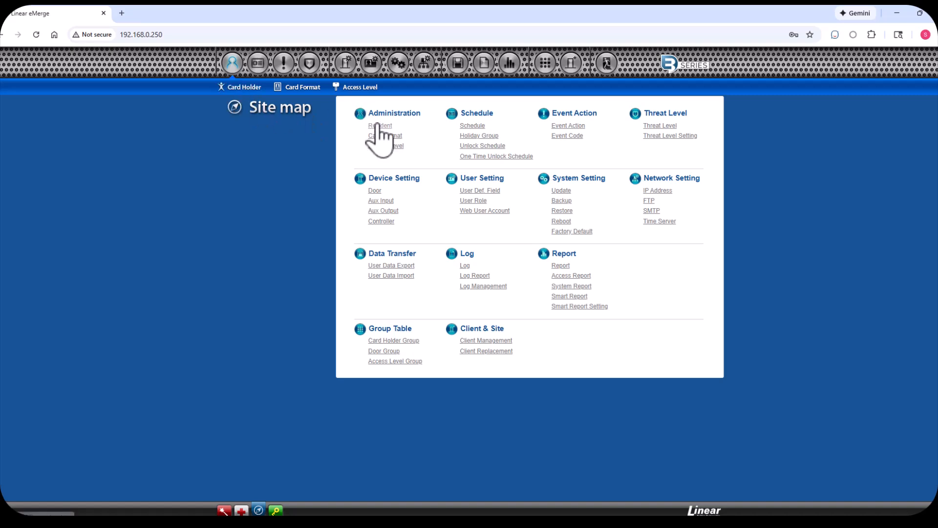
pyautogui.click(246, 105)
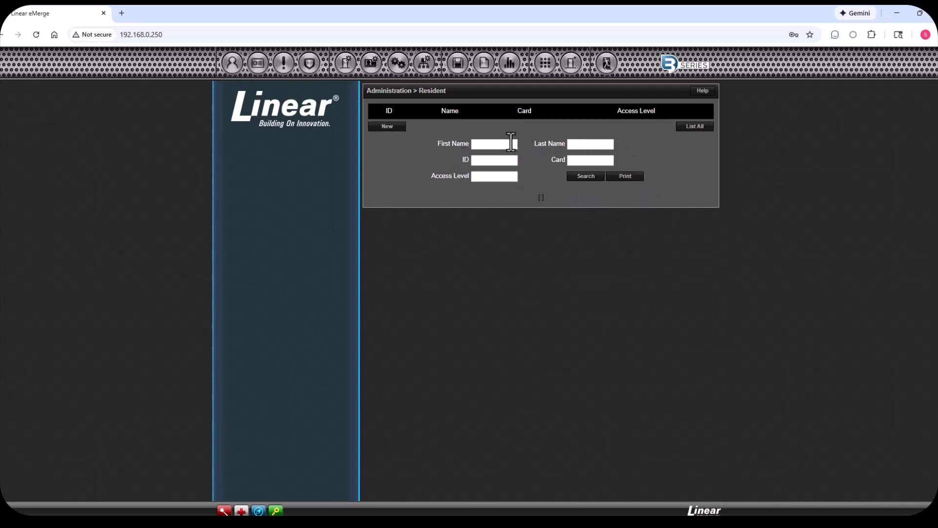
pyautogui.click(393, 129)
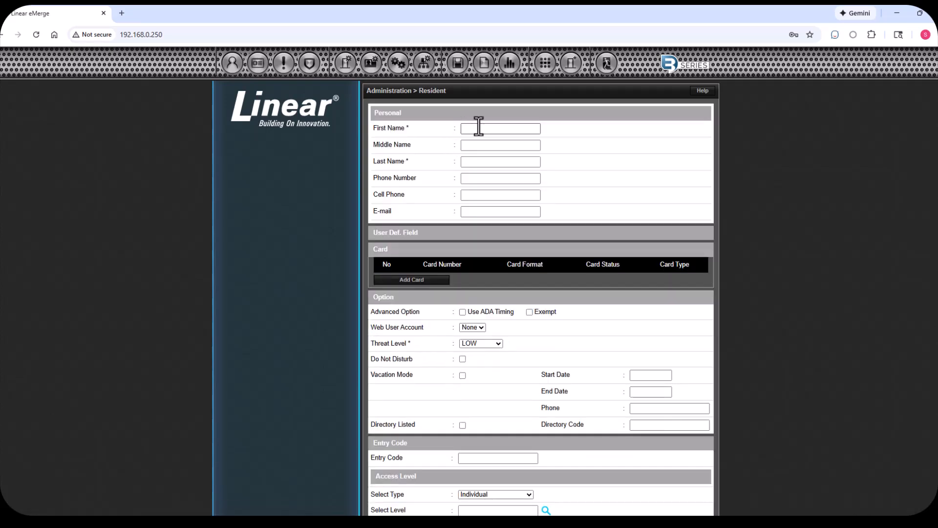
# - Enter the new resident's first name, last name and phone number in the personal details
pyautogui.click(479, 127)
pyautogui.write('John')
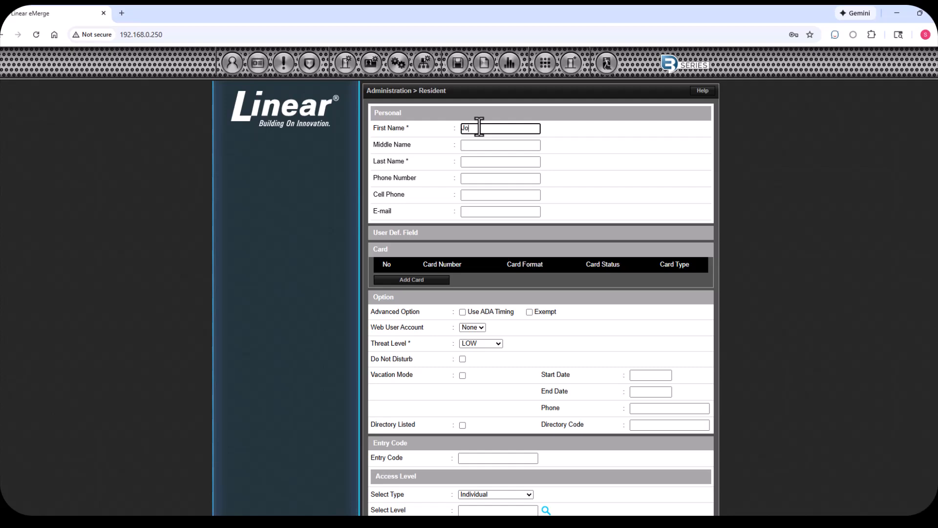
pyautogui.press('Tab')
pyautogui.press('Tab')
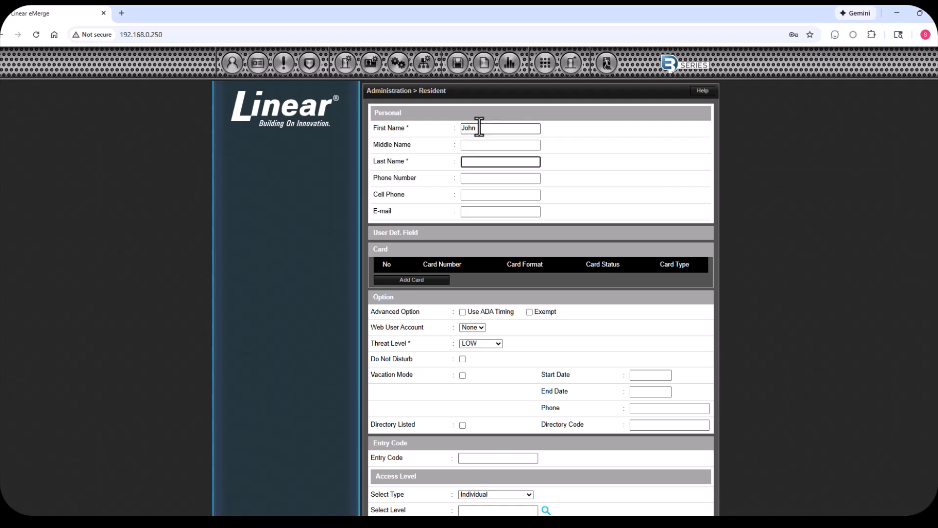
pyautogui.write('Doe')
pyautogui.press('Tab')
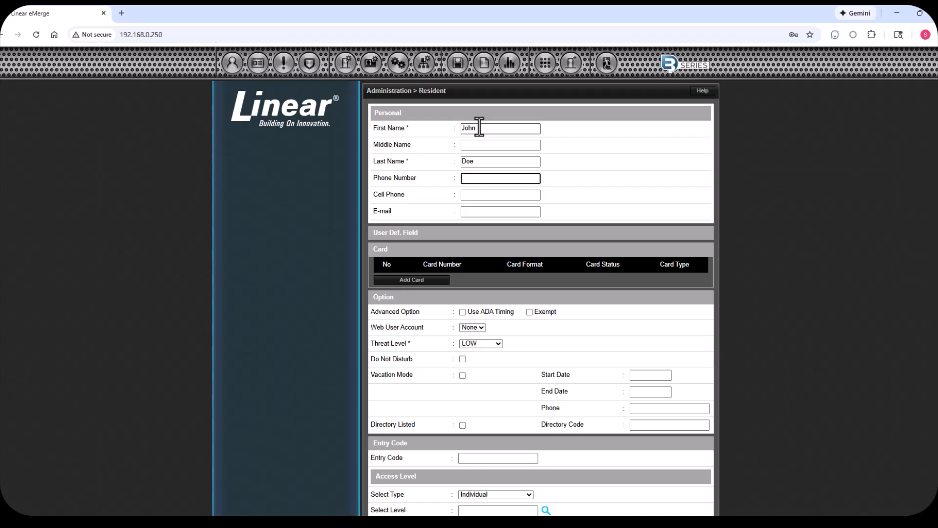
pyautogui.write('5558675309')
pyautogui.click(588, 201)
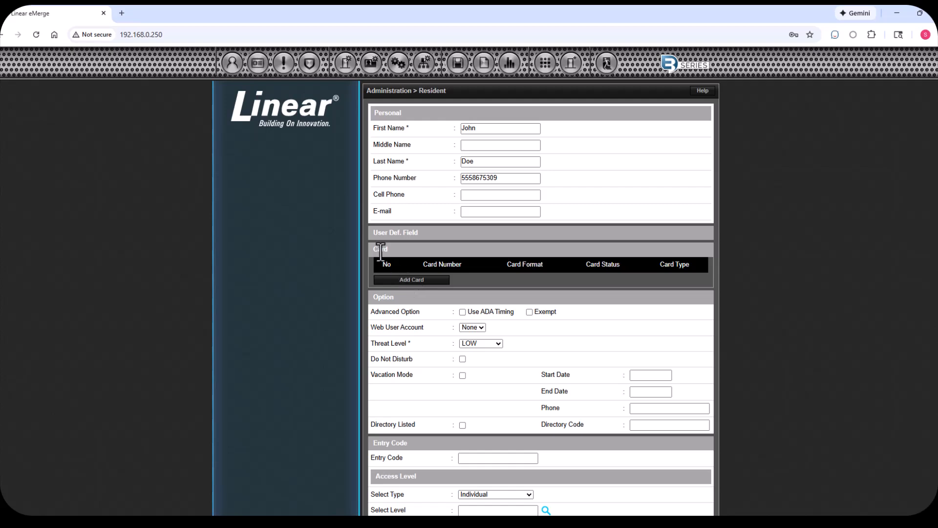
# - Start enrolling a card for the resident with the IEI 26 Bit Wiegand card format
pyautogui.click(413, 280)
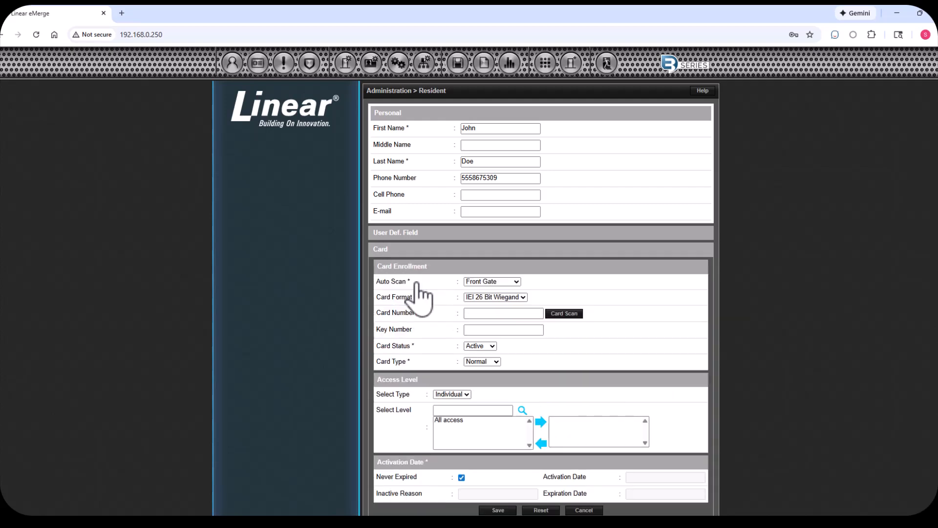
pyautogui.scroll(-3, 685, 311)
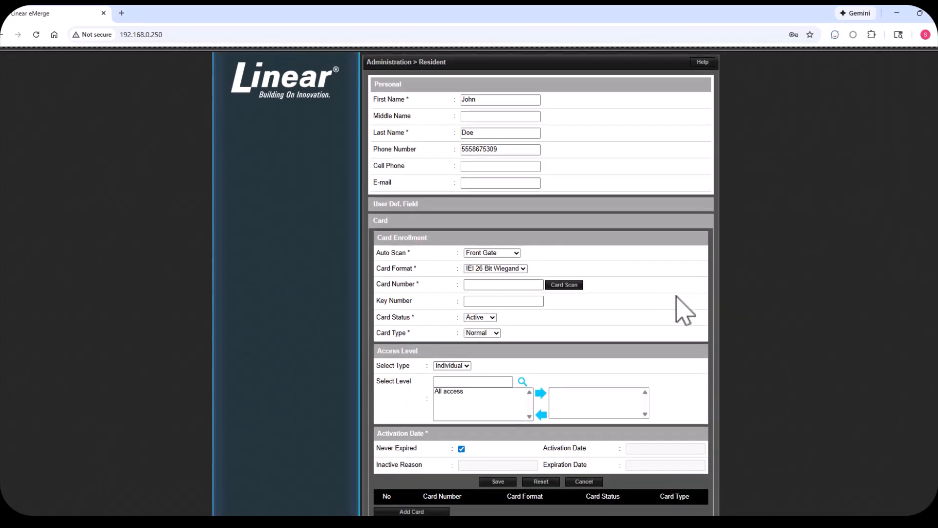
pyautogui.scroll(-1, 685, 312)
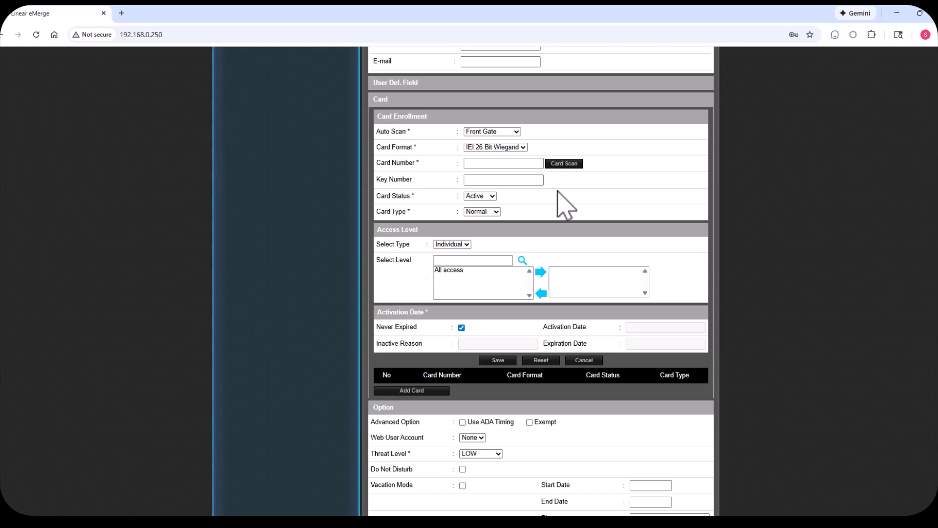
pyautogui.click(508, 148)
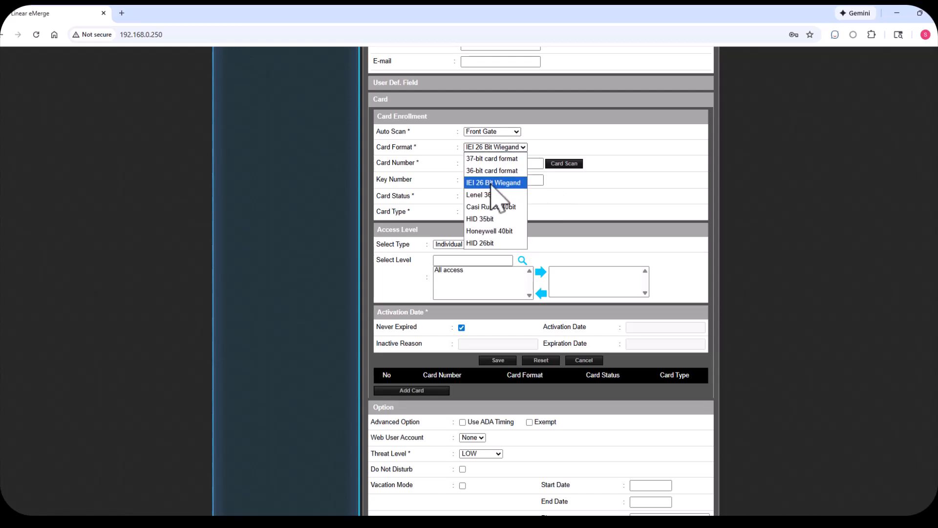
pyautogui.click(504, 183)
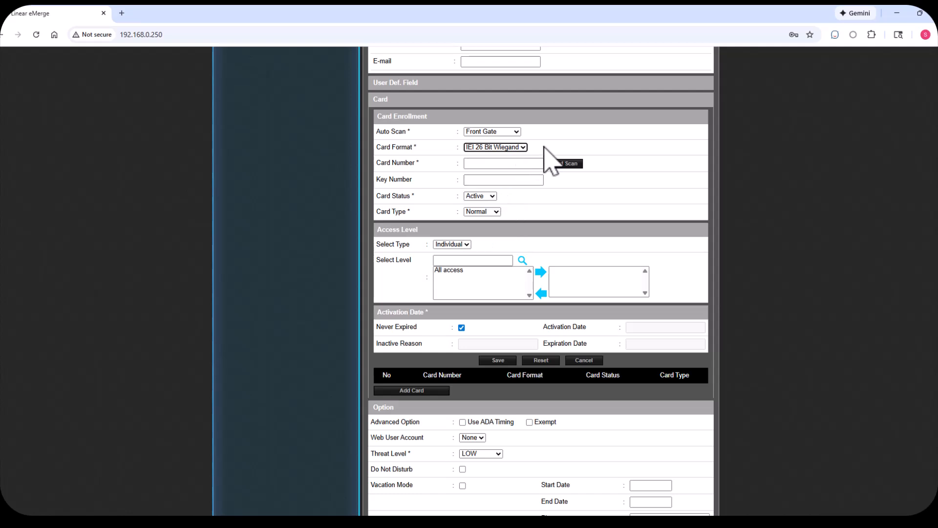
# - Enter the card number manually in the card enrollment
pyautogui.click(517, 163)
pyautogui.write('1234567')
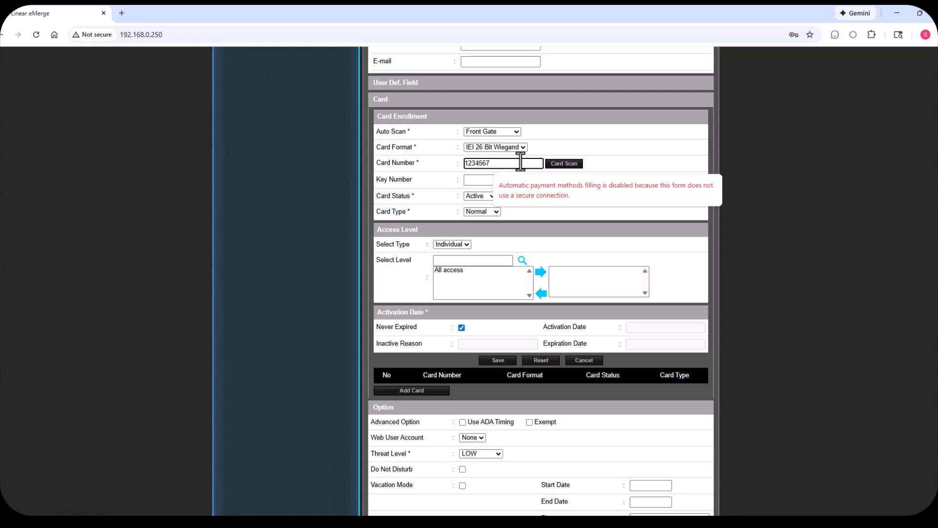
pyautogui.click(691, 167)
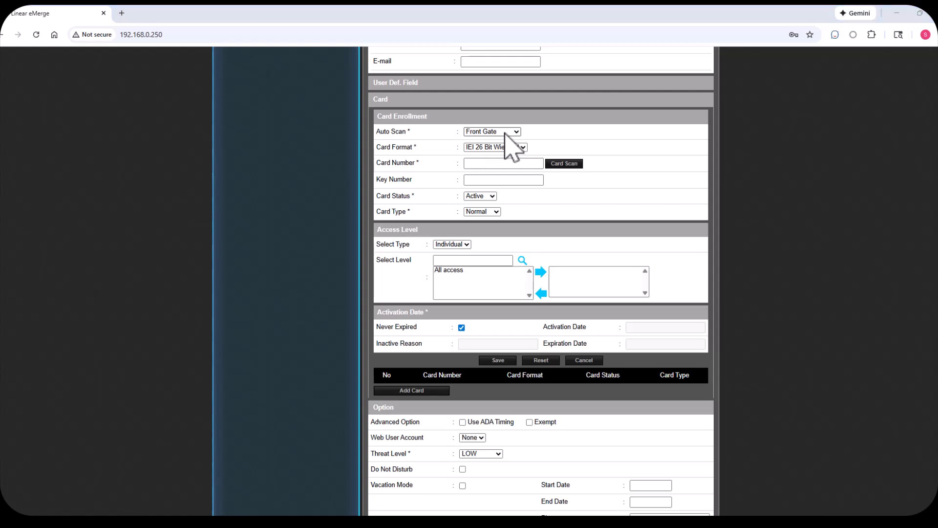
# - Choose Pedestrian Gate as the auto scan reader and scan the card to fill in its number
pyautogui.click(505, 133)
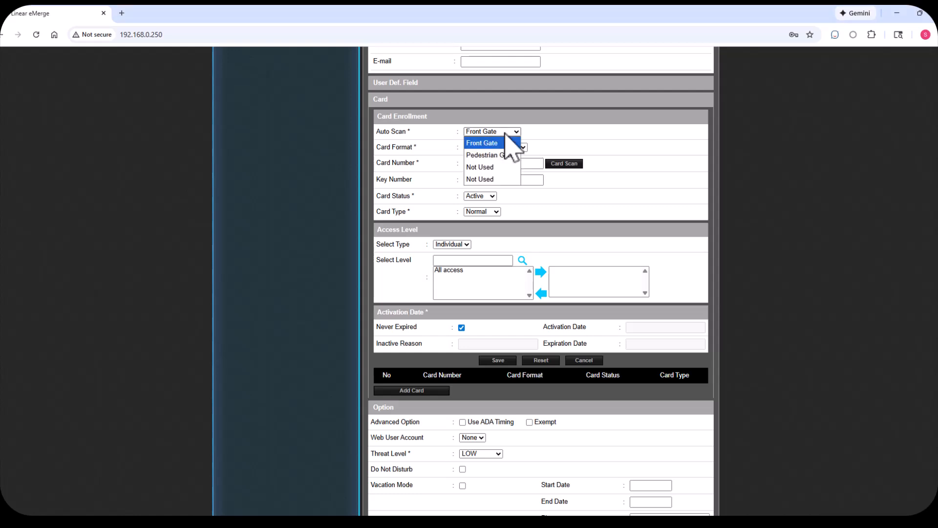
pyautogui.click(500, 154)
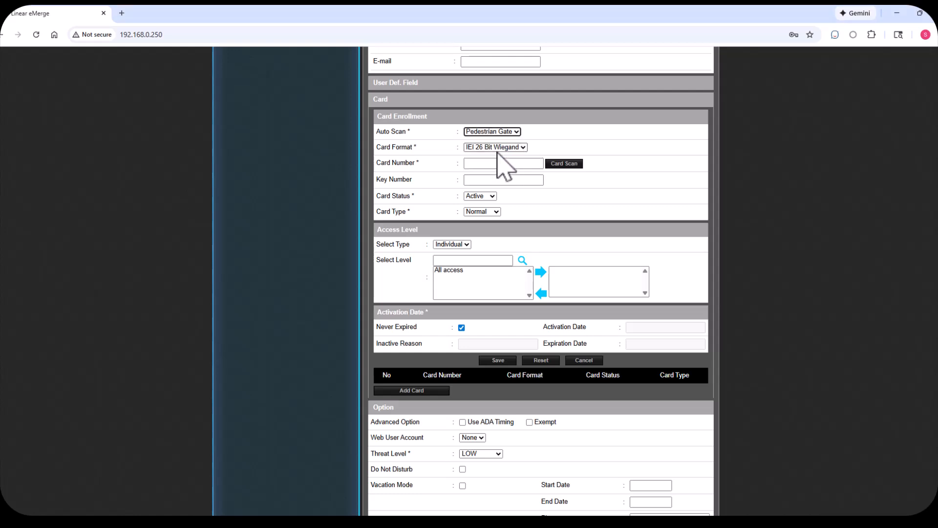
pyautogui.click(566, 164)
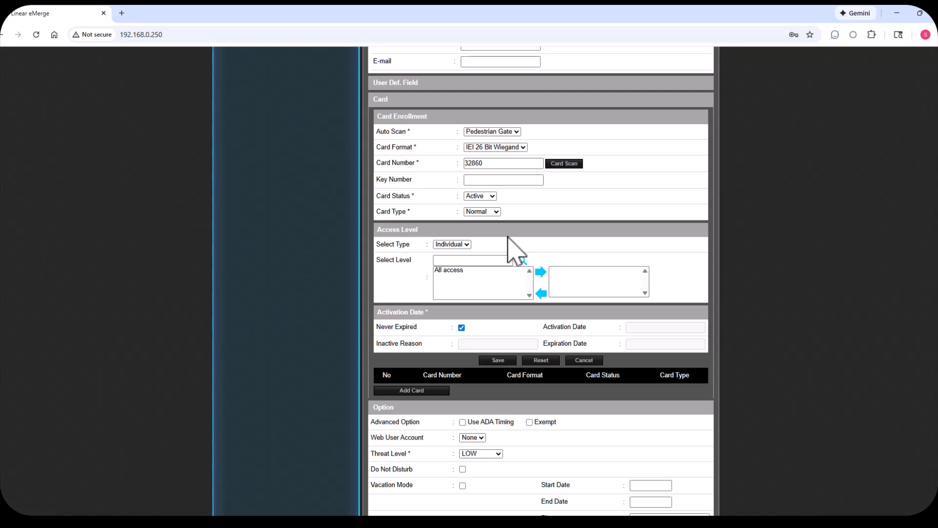
# - Assign the individual access level "All access" to the card being enrolled
pyautogui.click(464, 244)
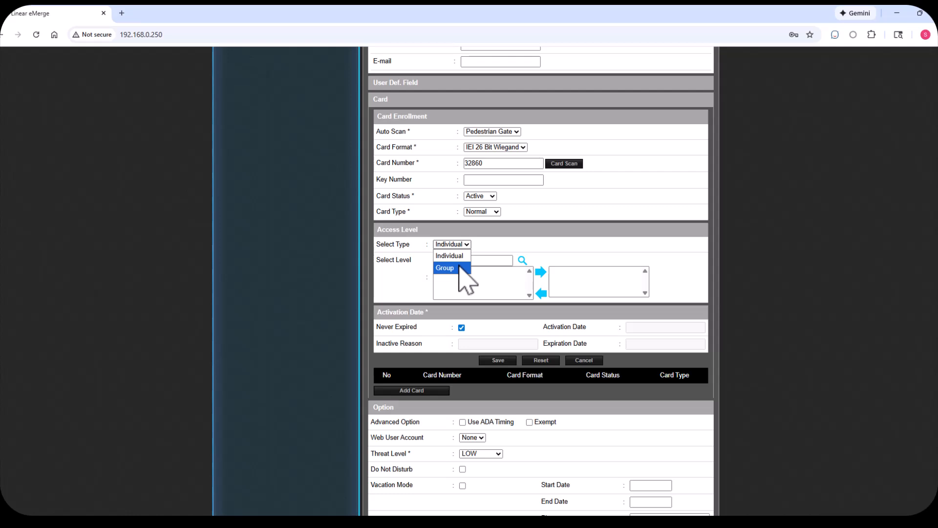
pyautogui.click(449, 256)
pyautogui.click(460, 270)
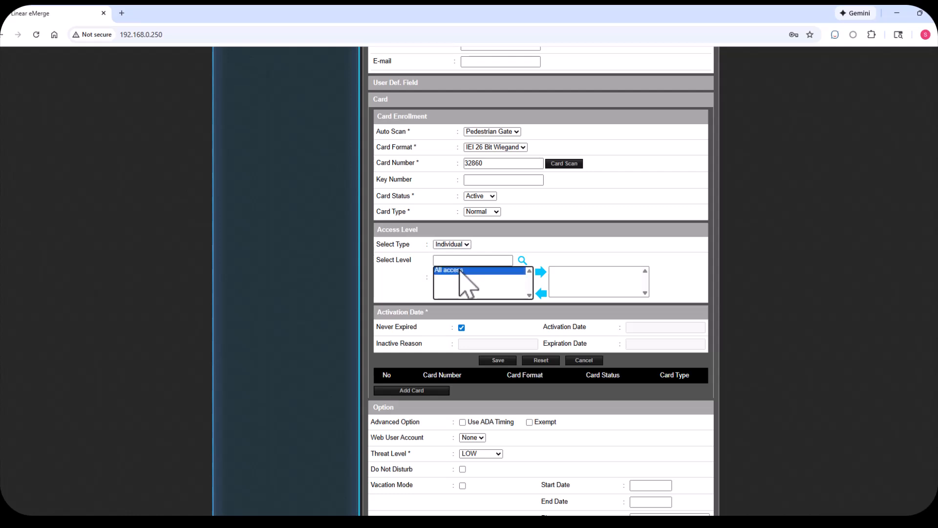
pyautogui.click(540, 271)
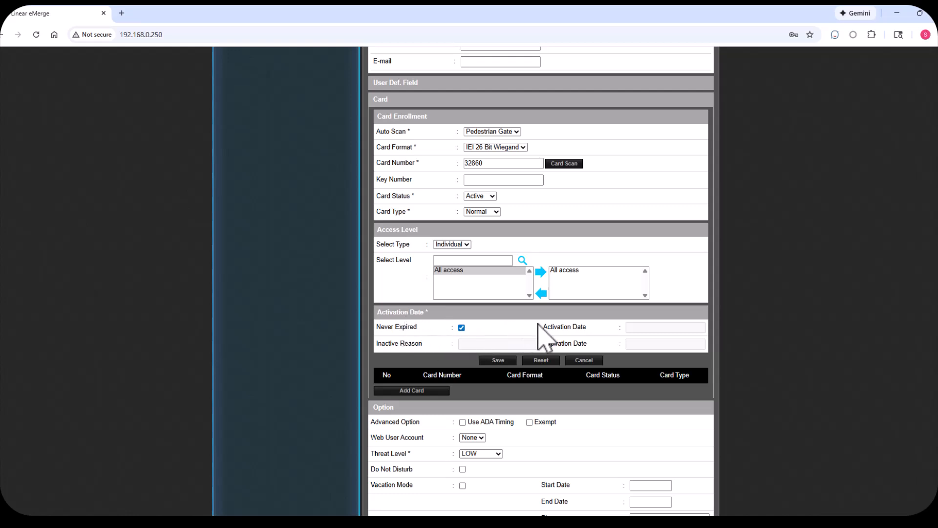
pyautogui.click(461, 328)
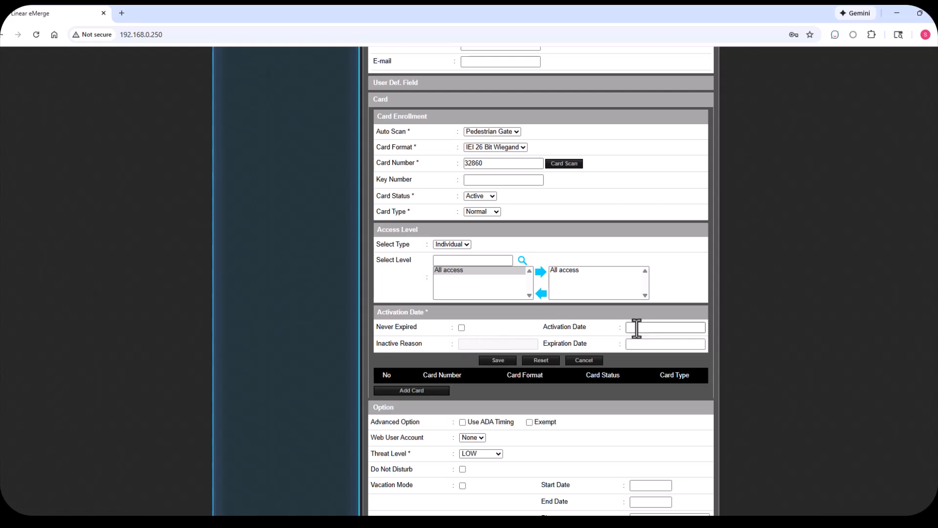
pyautogui.click(636, 327)
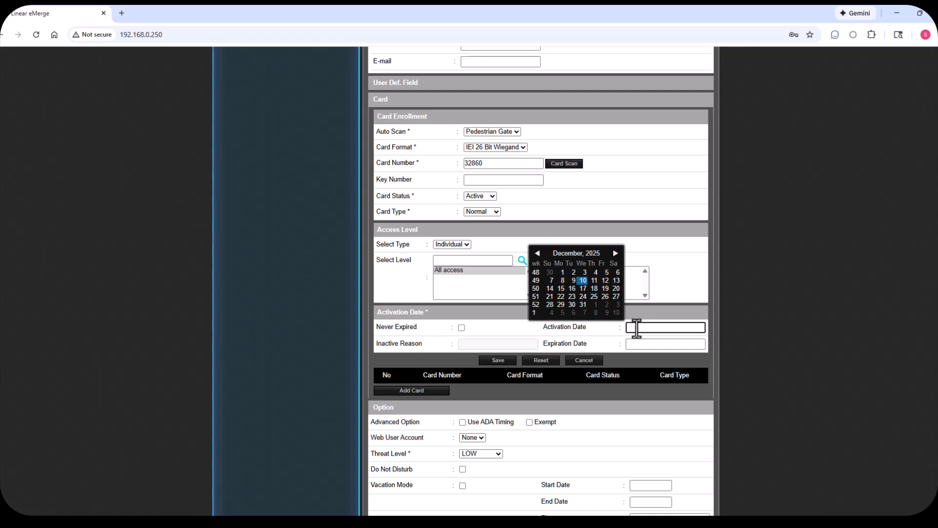
pyautogui.click(519, 336)
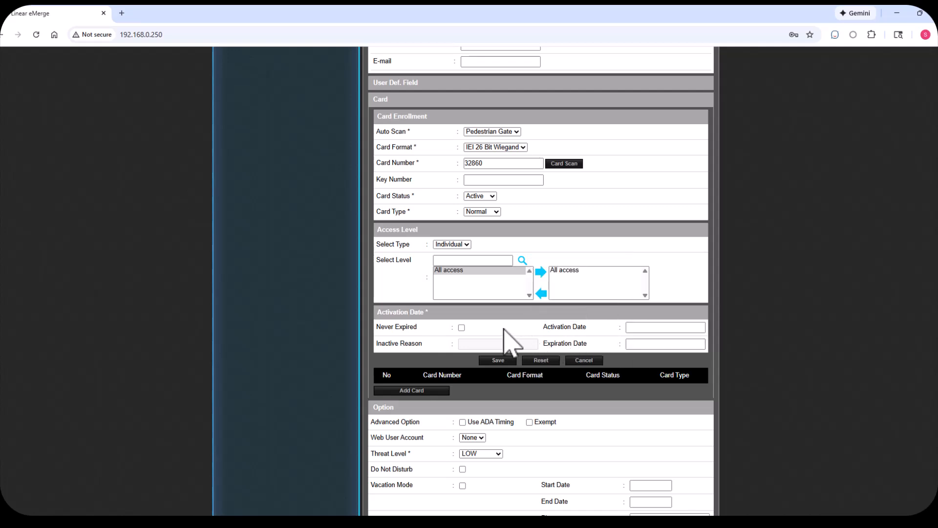
pyautogui.click(463, 327)
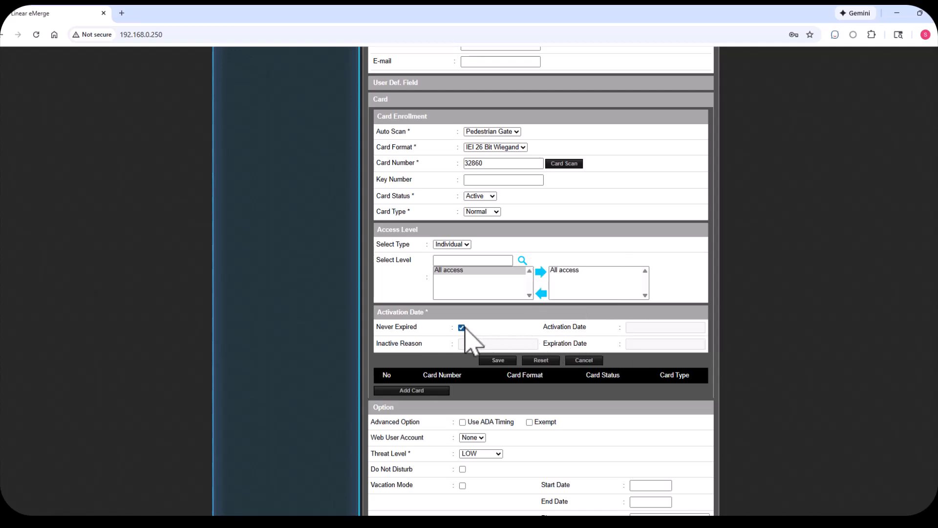
# - Save the card enrollment to the resident's card list
pyautogui.click(498, 361)
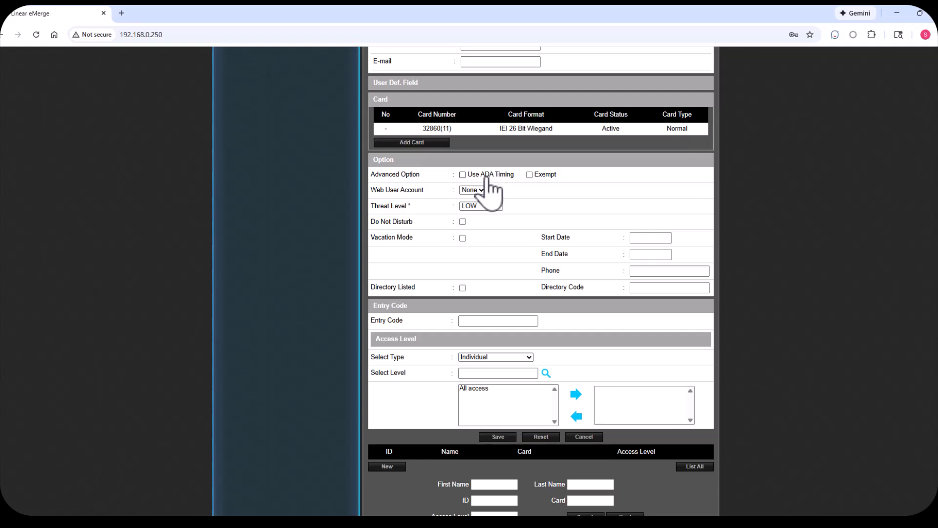
pyautogui.click(463, 175)
pyautogui.click(463, 176)
pyautogui.click(529, 175)
pyautogui.click(529, 175)
pyautogui.click(479, 190)
pyautogui.click(479, 200)
# - Set the resident's threat level to LOW and list them in the directory with directory code 101
pyautogui.click(497, 206)
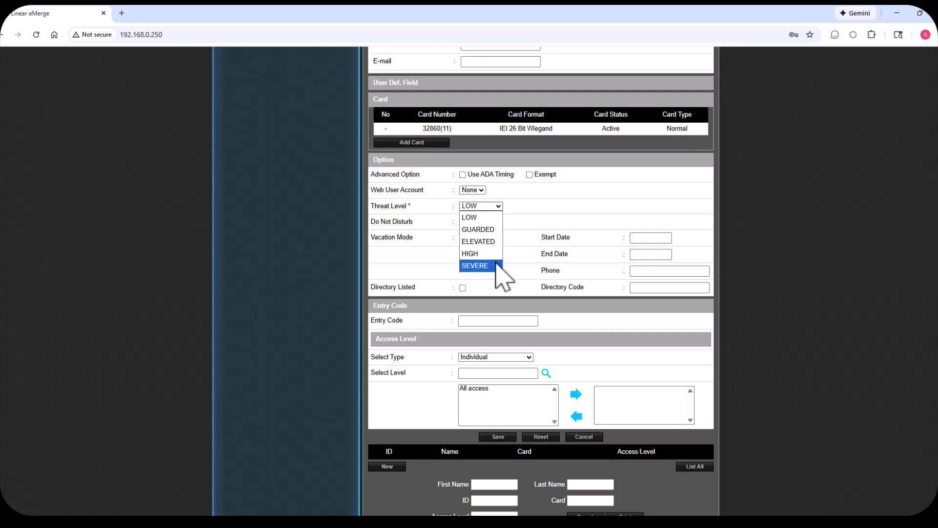
pyautogui.click(488, 217)
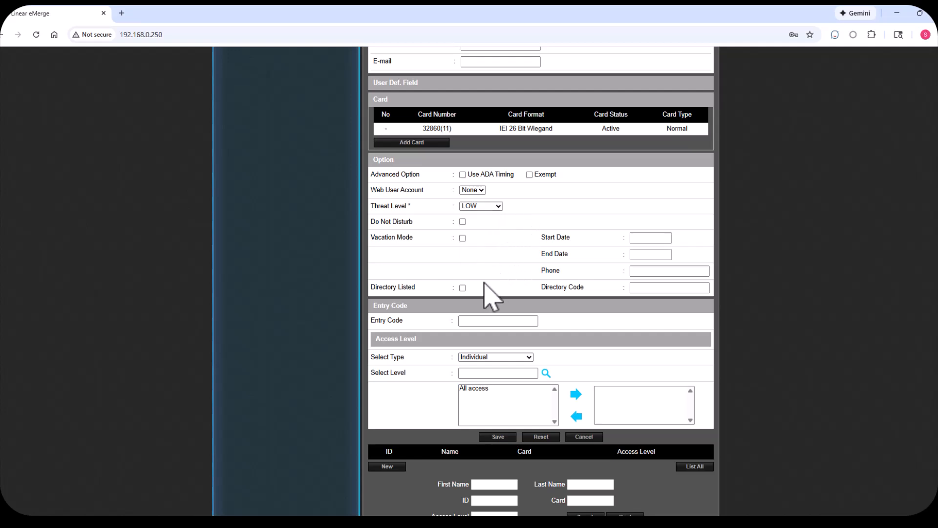
pyautogui.click(463, 288)
pyautogui.click(639, 289)
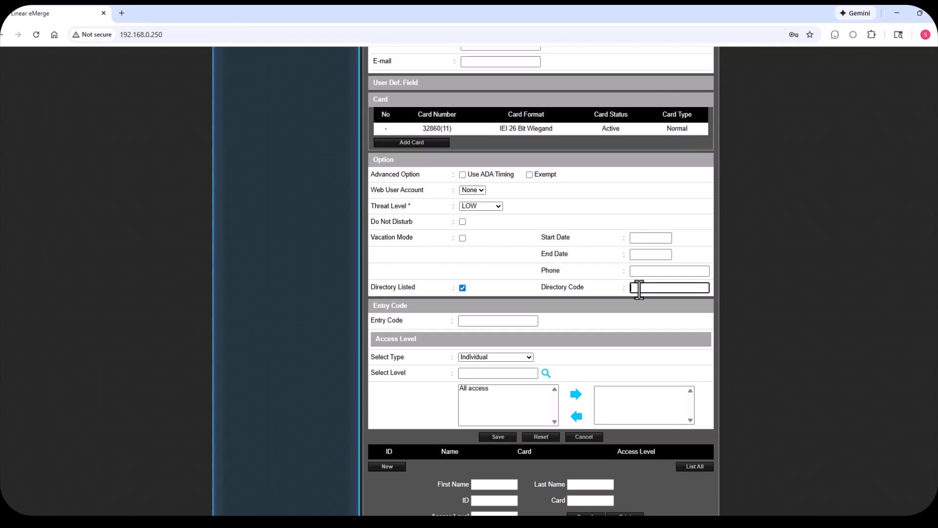
pyautogui.write('101')
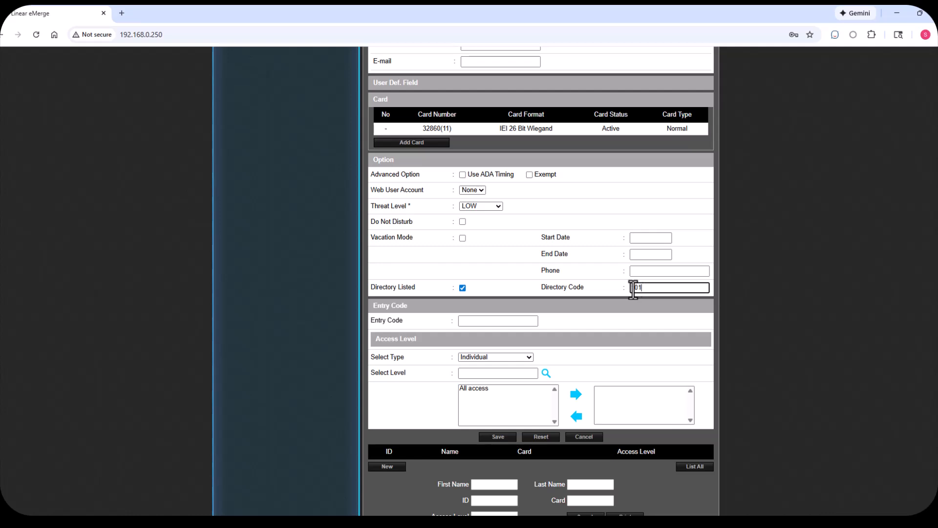
pyautogui.click(582, 302)
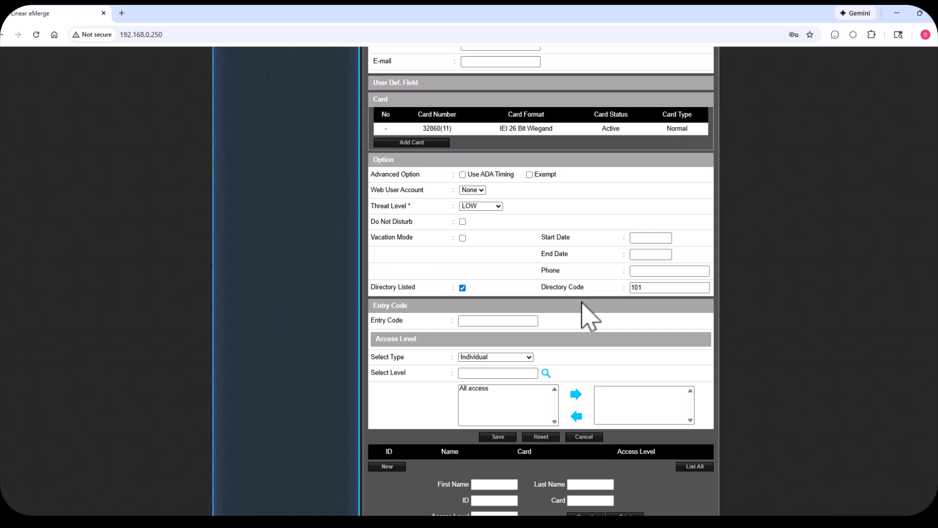
# - Enter the resident's seven-digit entry code
pyautogui.click(463, 321)
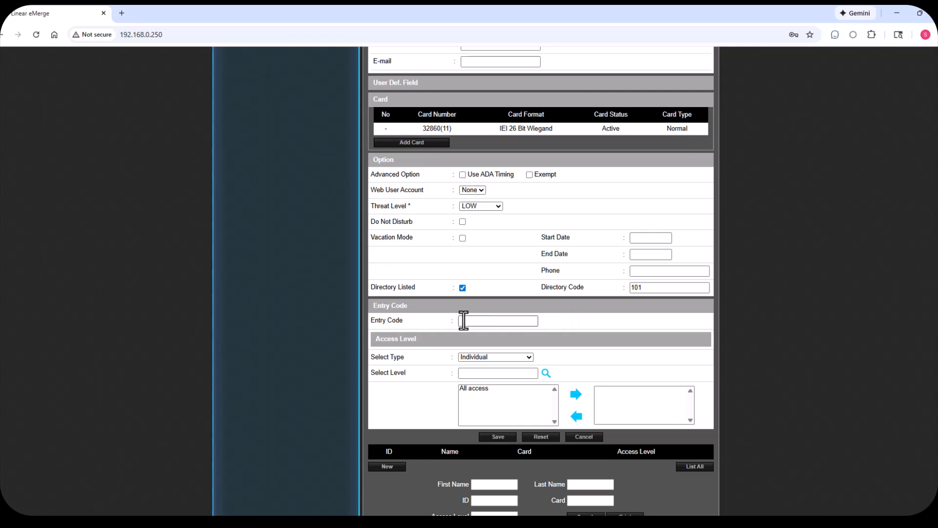
pyautogui.click(464, 321)
pyautogui.write('1234')
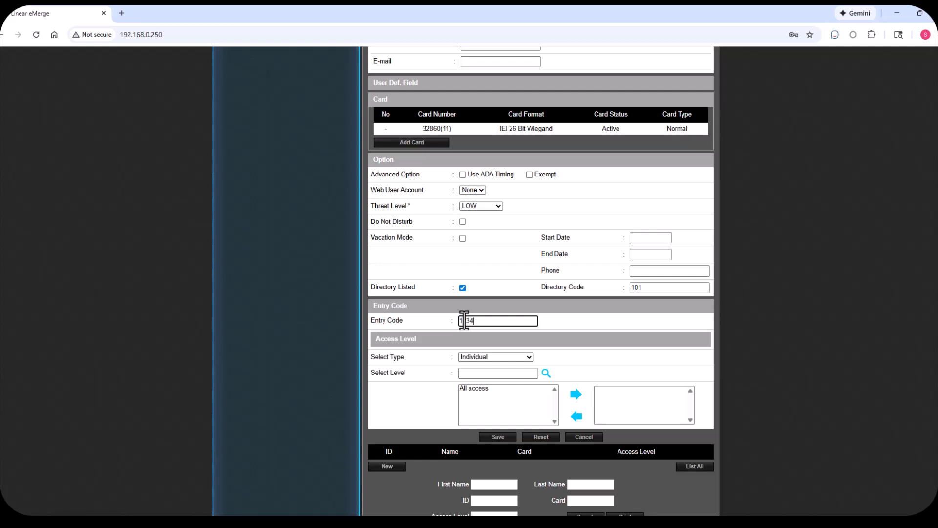
pyautogui.write('56')
pyautogui.write('7')
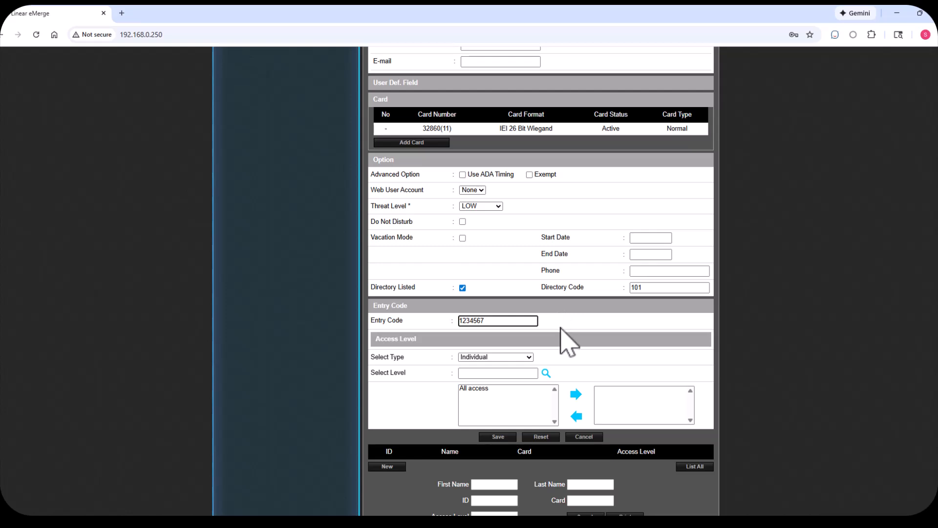
# - Assign the individual access level "All access" to the entry code and save the resident record
pyautogui.click(519, 358)
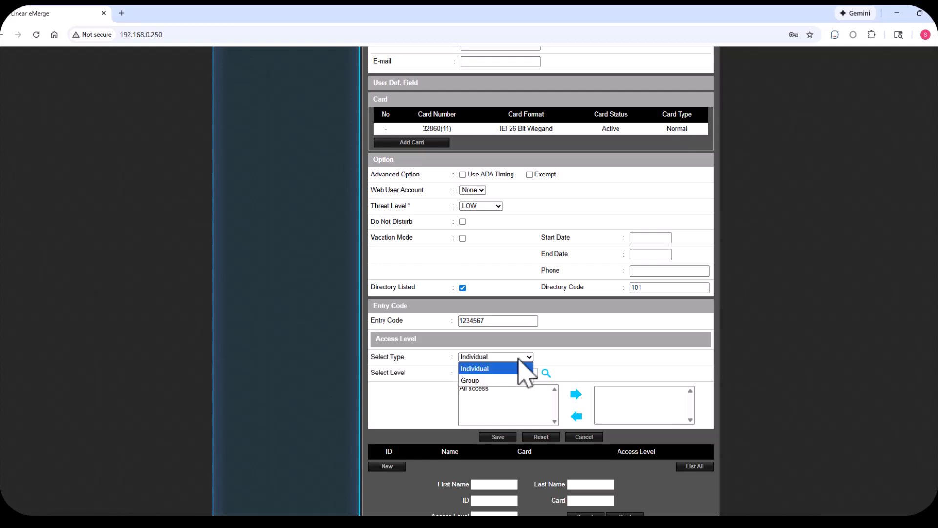
pyautogui.click(499, 370)
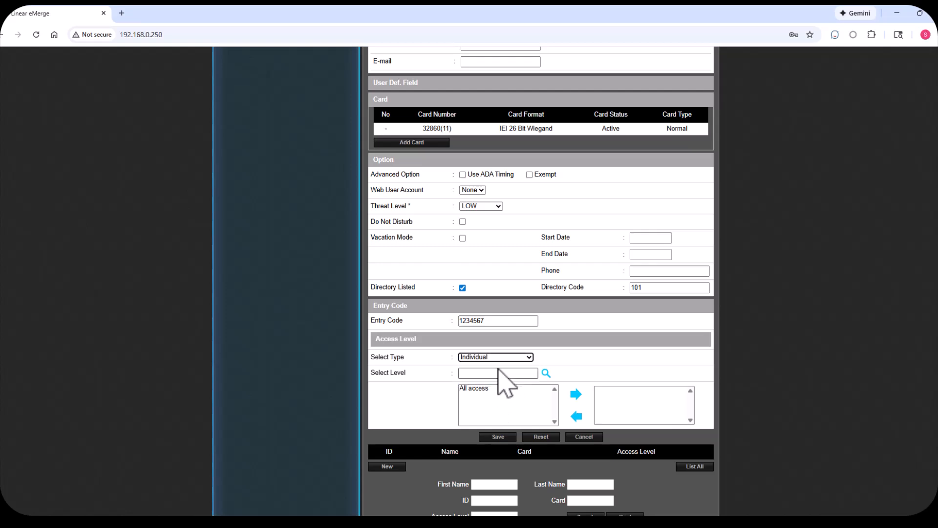
pyautogui.click(479, 389)
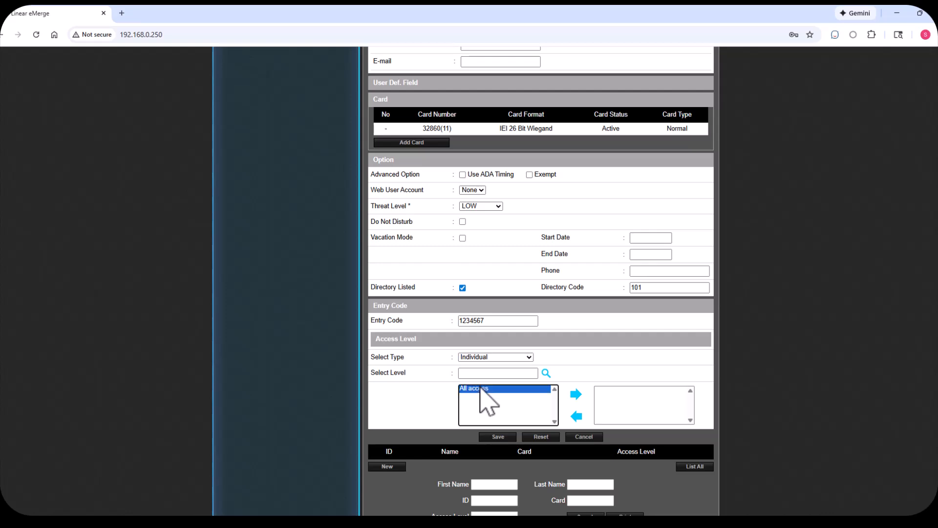
pyautogui.click(578, 394)
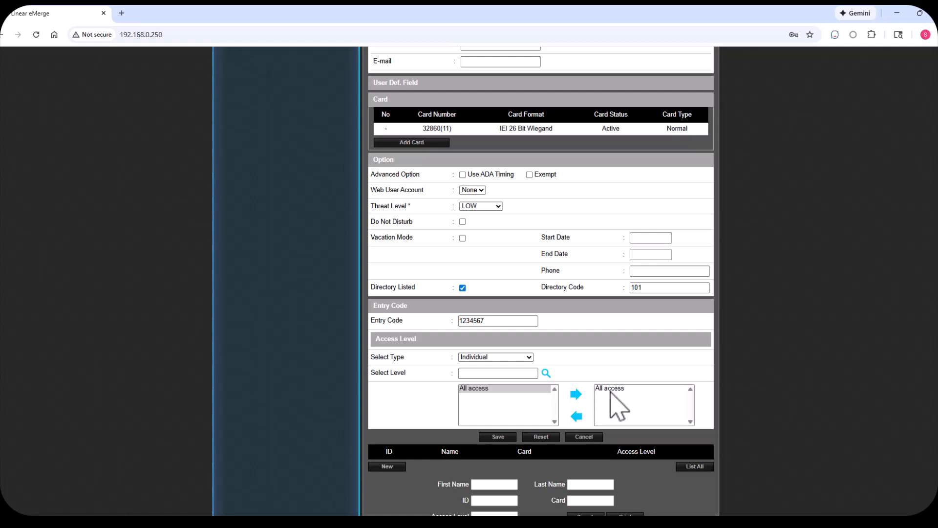
pyautogui.click(498, 437)
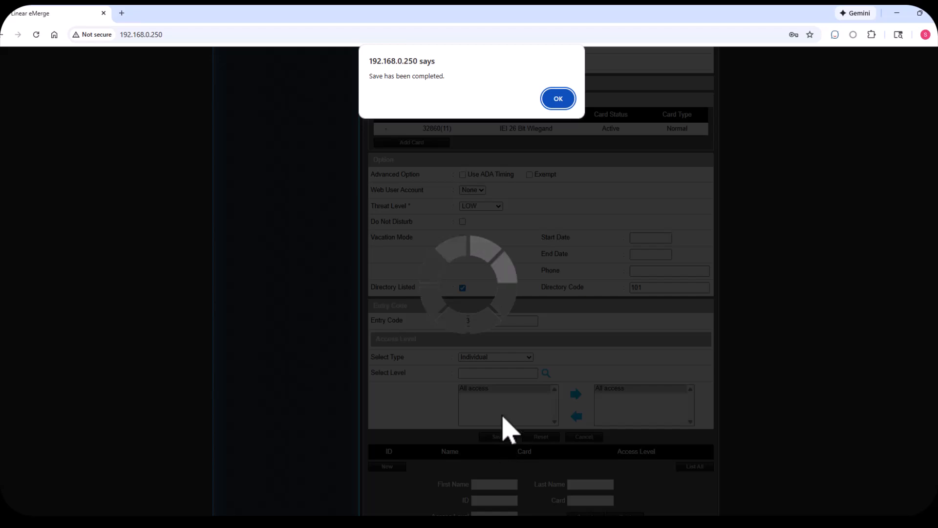
pyautogui.click(557, 99)
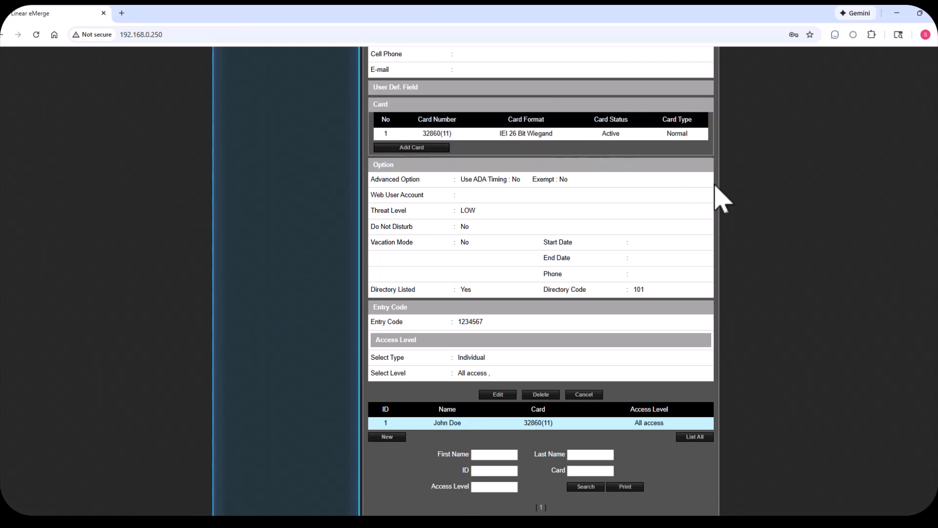